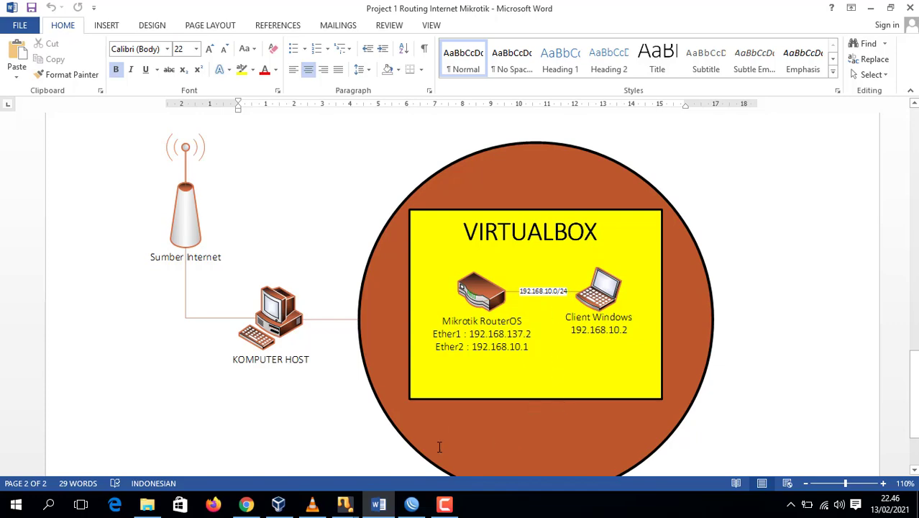
Switch to WinBox, open the router's IP address list and close the terminal running the ping
left_click(411, 504)
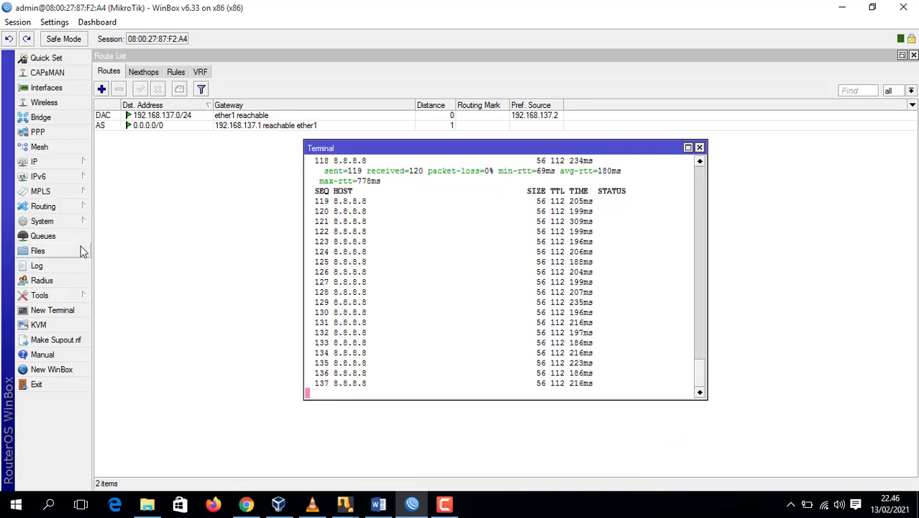
left_click(69, 164)
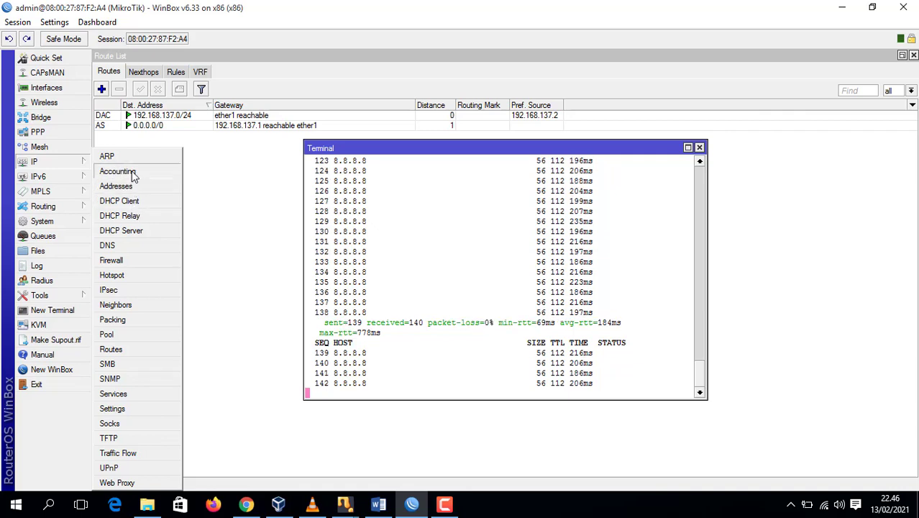
left_click(134, 188)
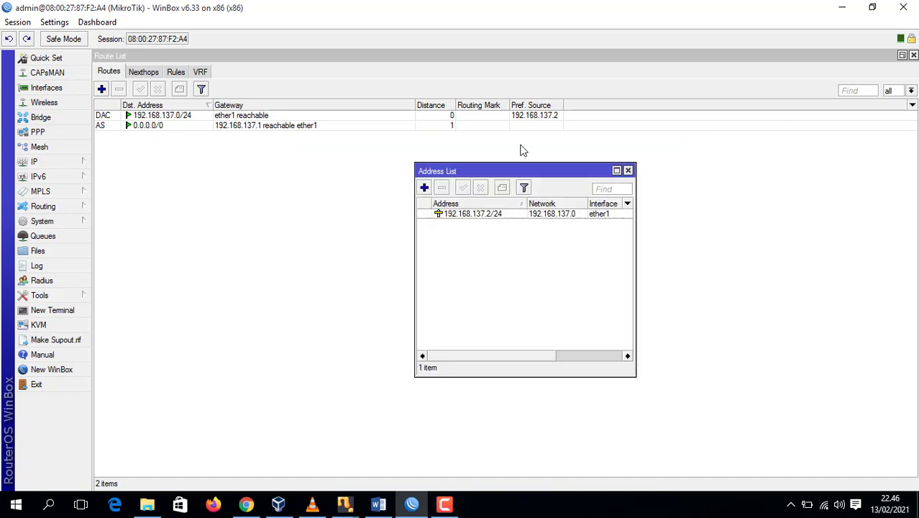
left_click(699, 147)
Add the IP address 192.168.10.1/24 to interface ether2 and save it
left_click(424, 188)
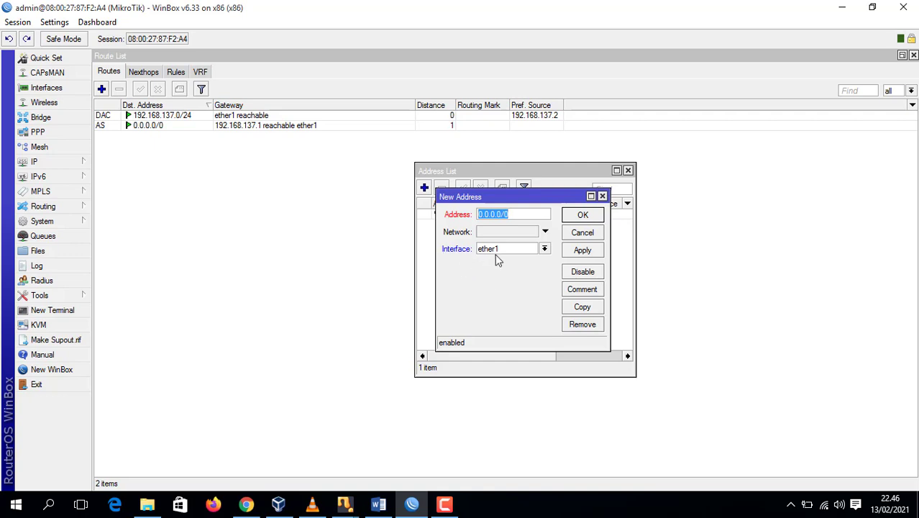
left_click(545, 248)
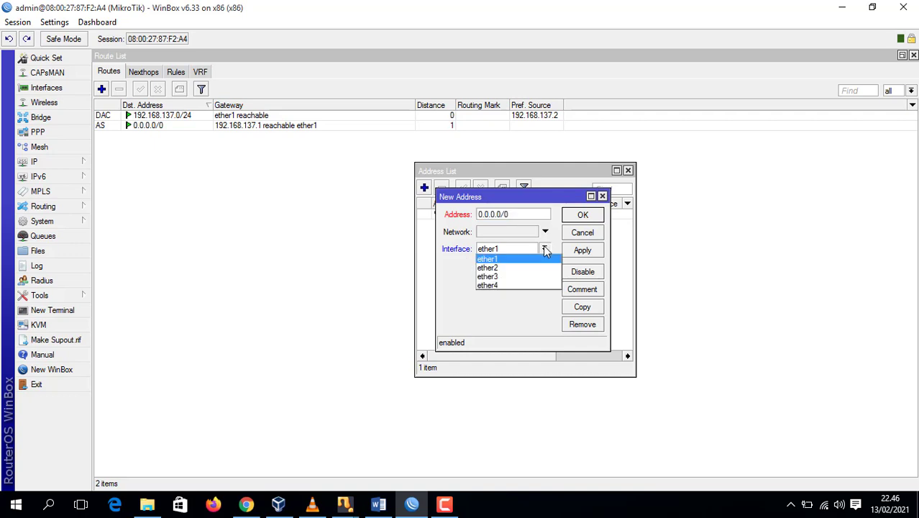
left_click(512, 268)
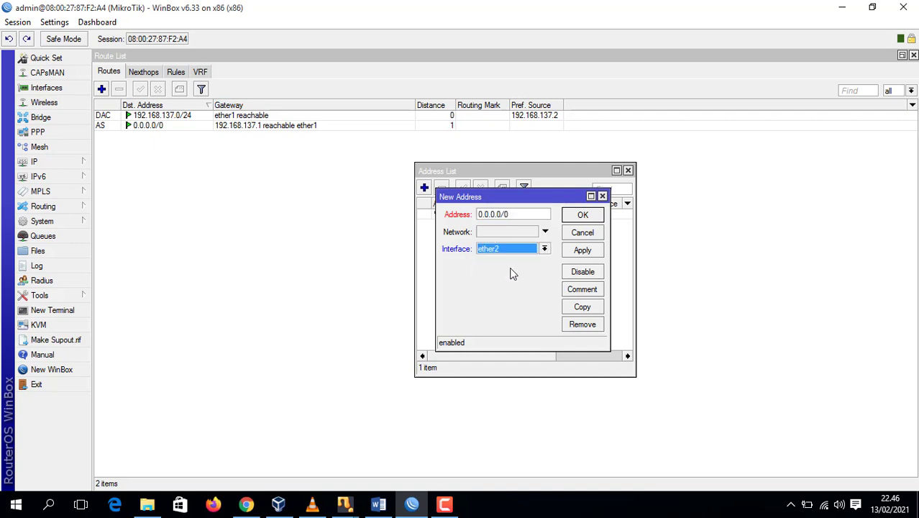
left_click(507, 214)
left_click_drag(520, 215, 446, 215)
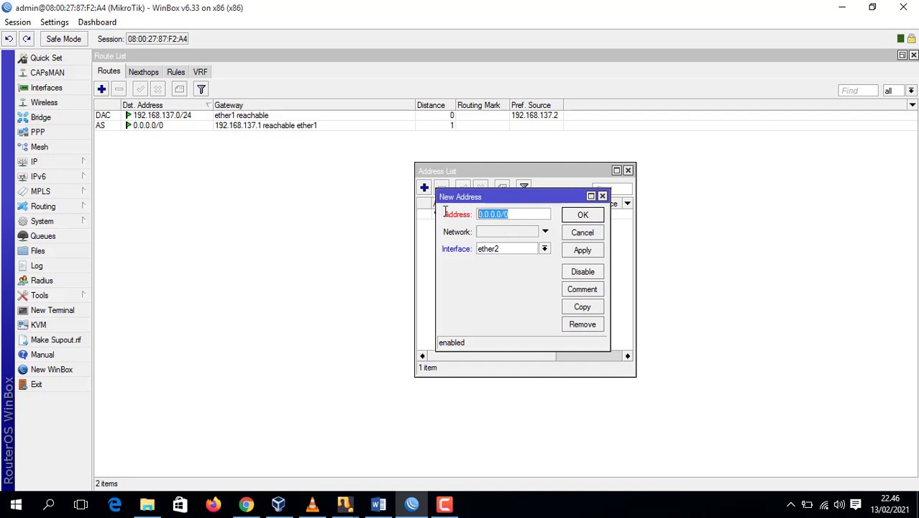
type("192")
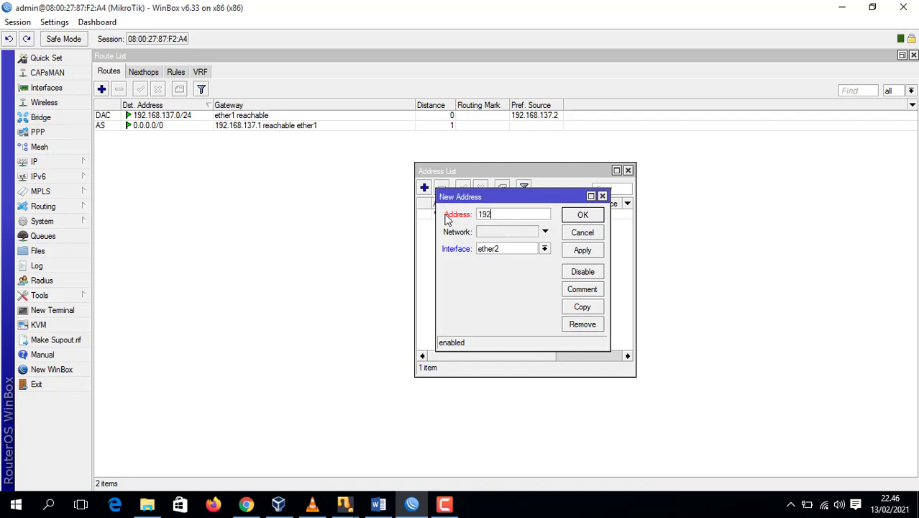
type(".168.10.1/24")
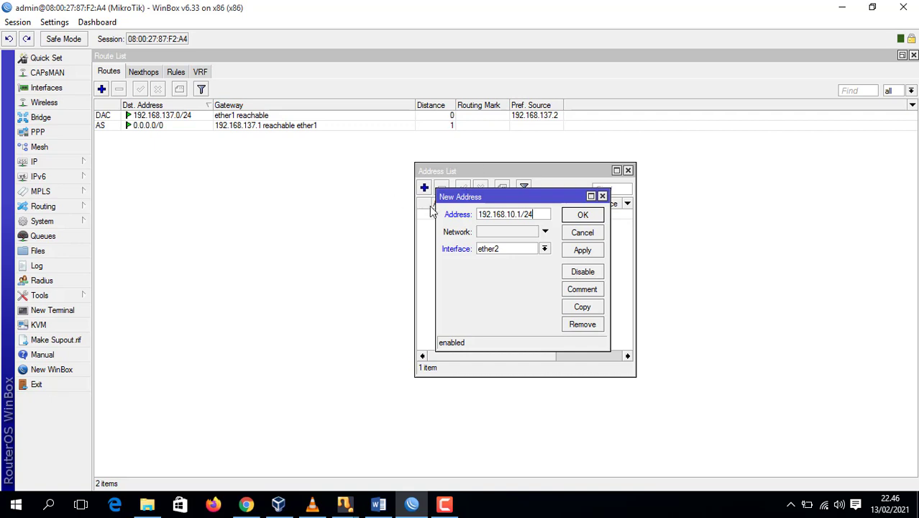
left_click(582, 250)
left_click(582, 217)
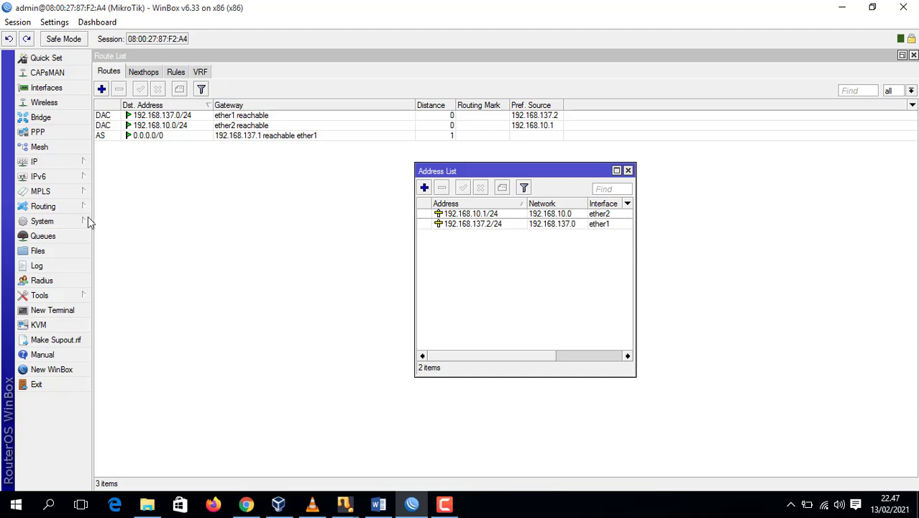
Start a new firewall NAT rule with chain srcnat and out interface ether1
left_click(72, 166)
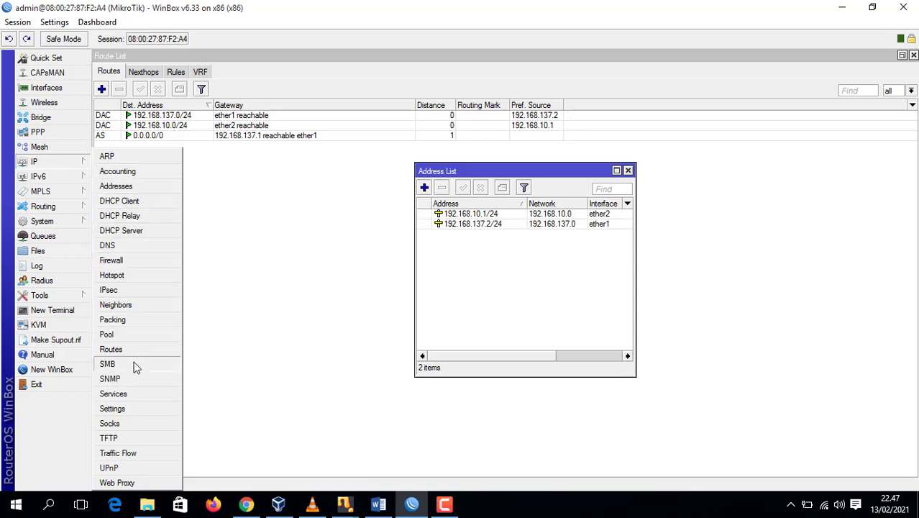
left_click(136, 263)
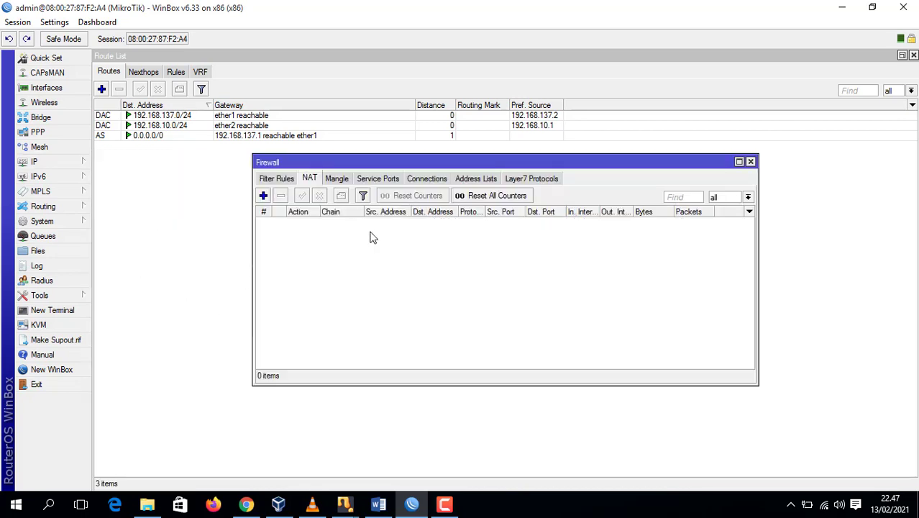
left_click(264, 197)
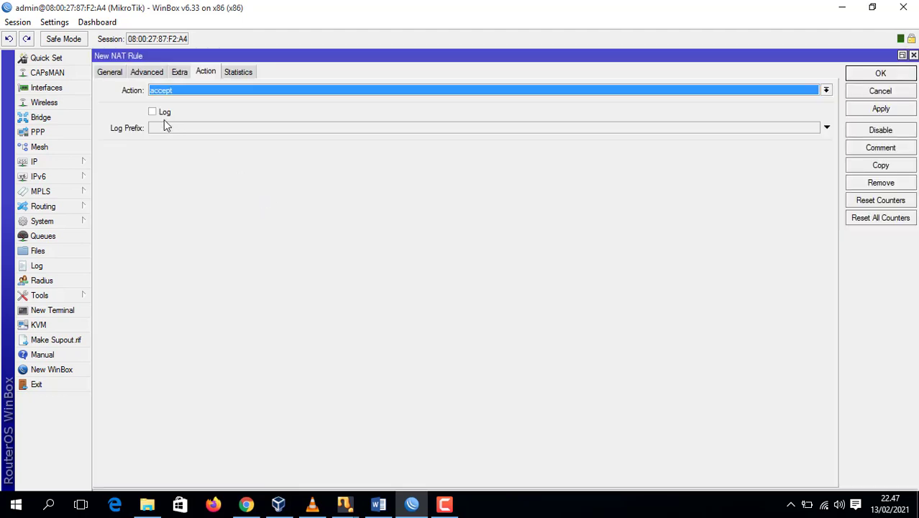
left_click(108, 74)
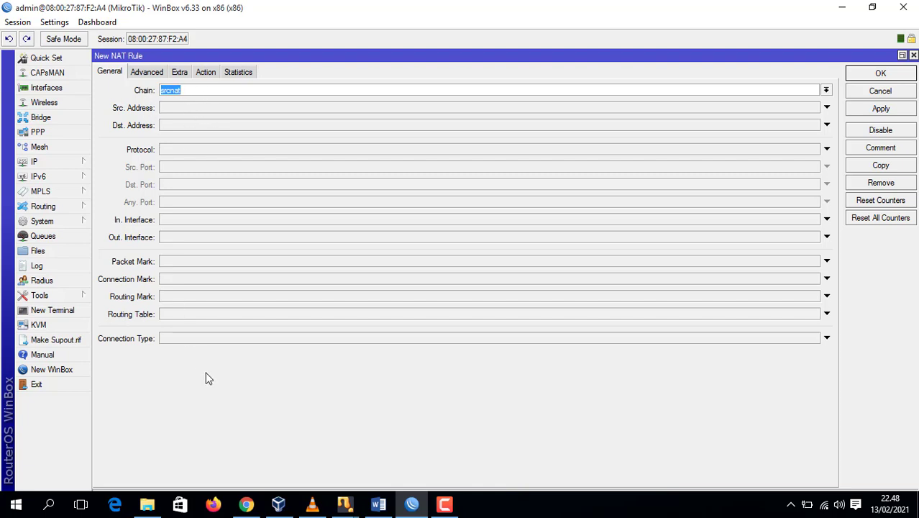
left_click(182, 237)
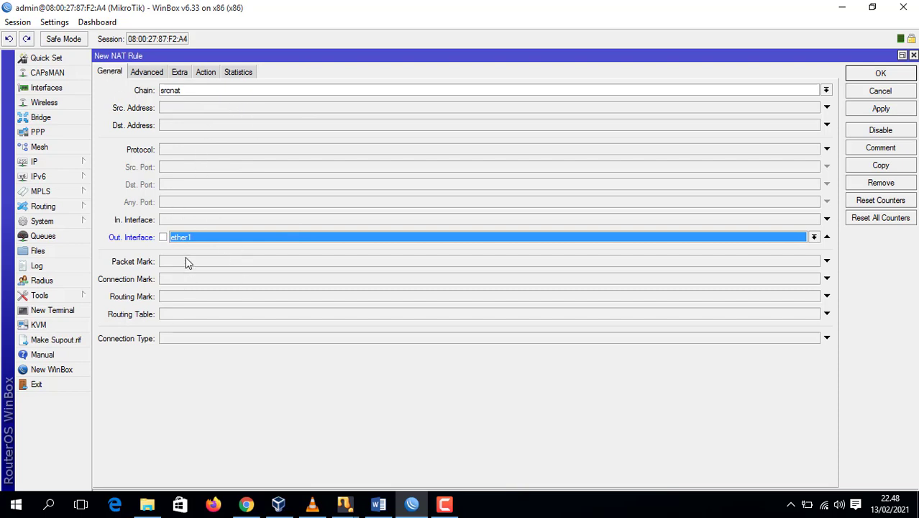
Set the NAT rule's action to masquerade, then apply and save the rule
left_click(205, 73)
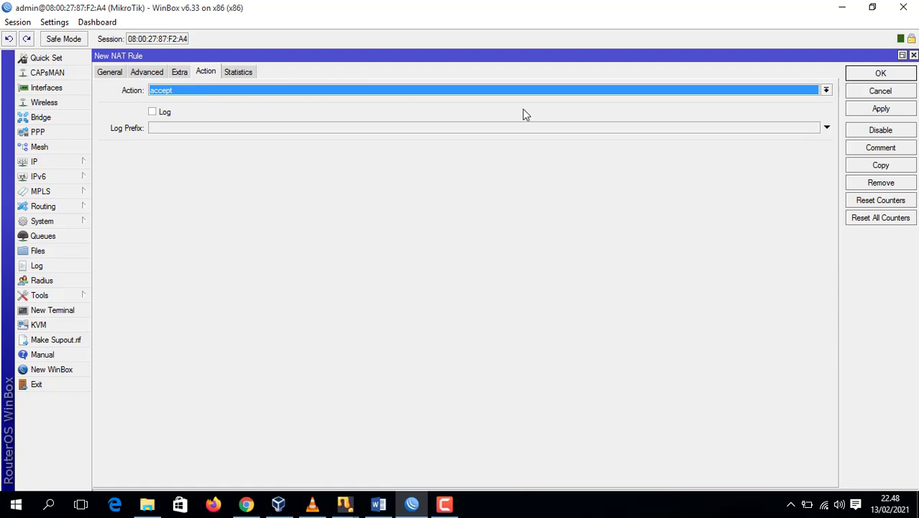
left_click(307, 92)
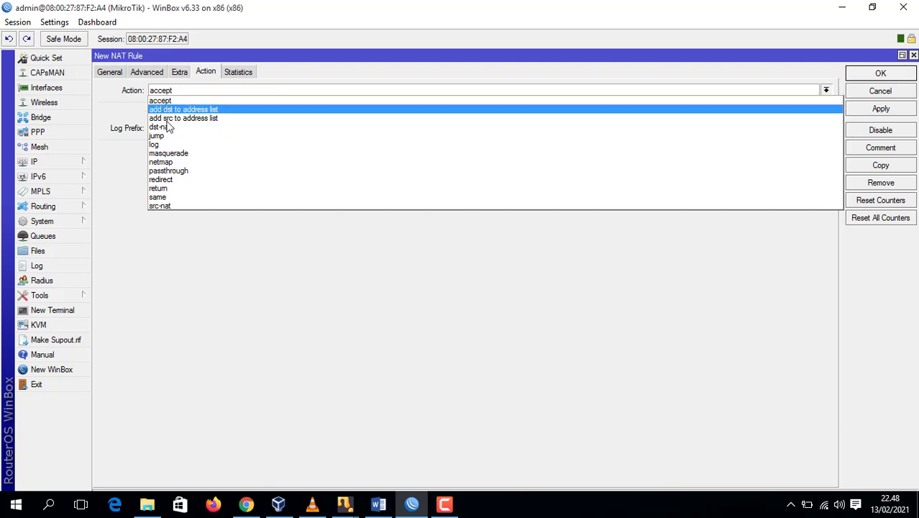
left_click(212, 157)
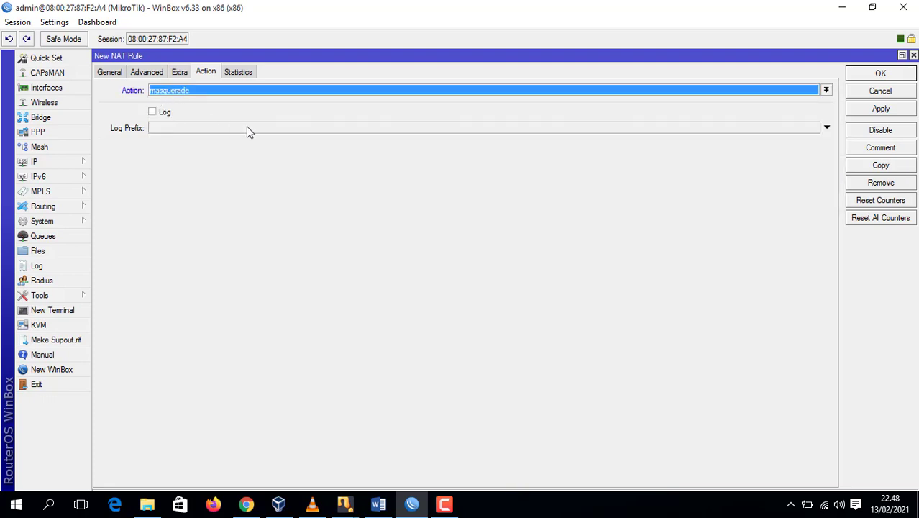
left_click(877, 109)
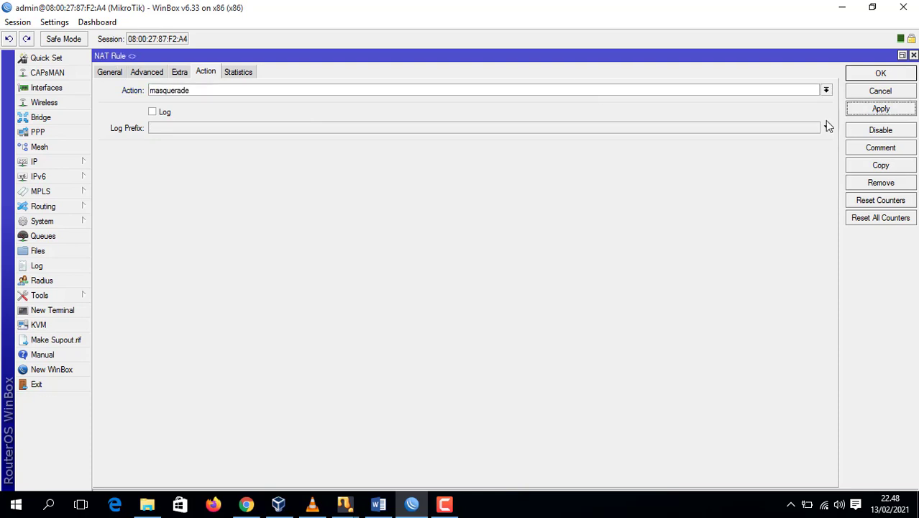
left_click(881, 75)
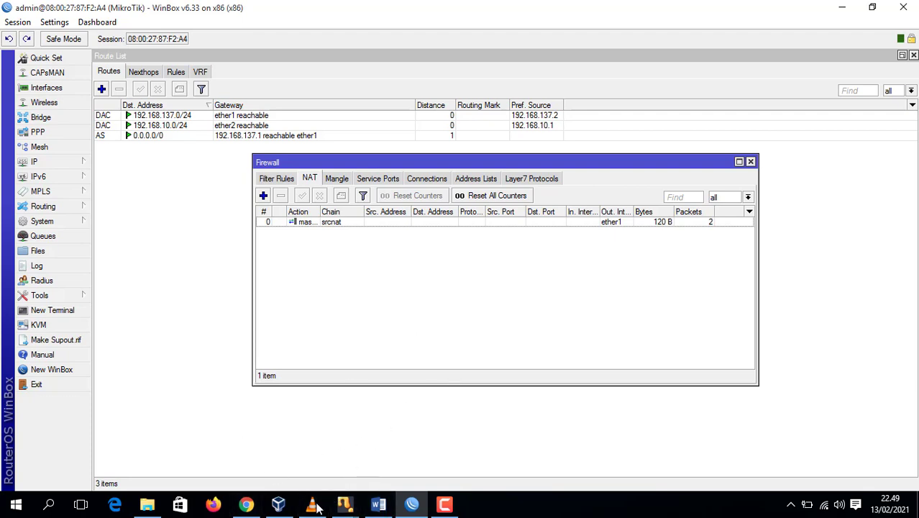
Switch to the W7 virtual machine and open its network adapter list from the Network and Sharing Center
mouse_move(323, 494)
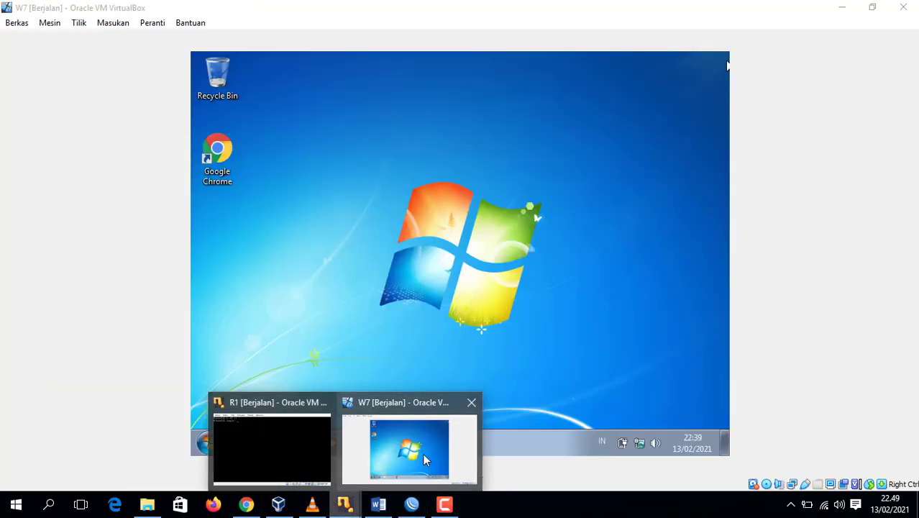
left_click(422, 452)
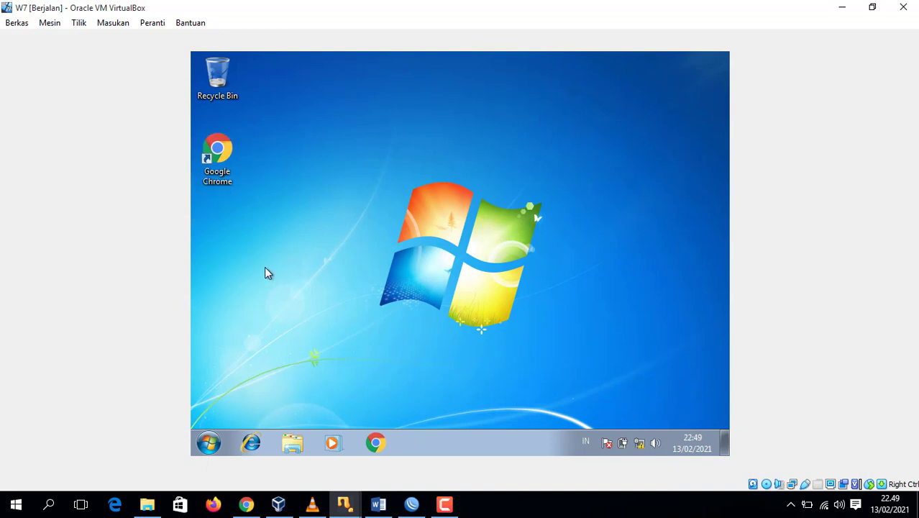
right_click(641, 446)
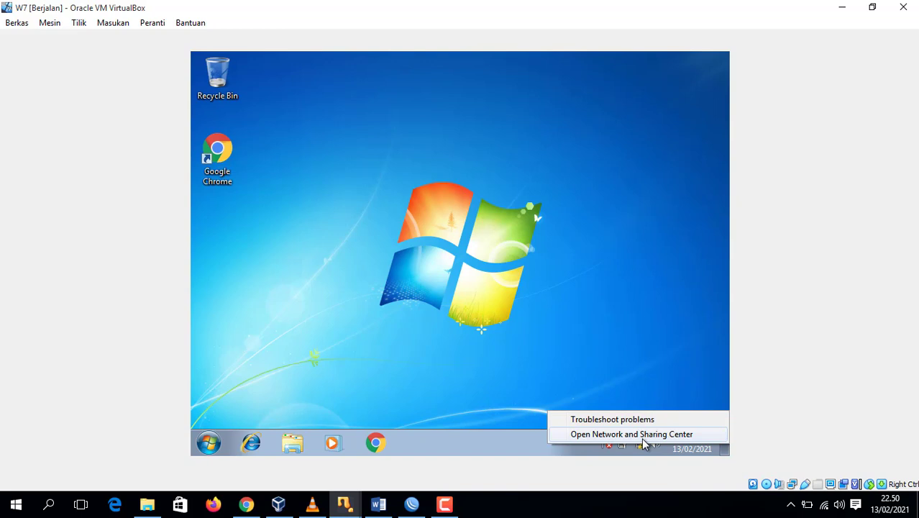
left_click(644, 438)
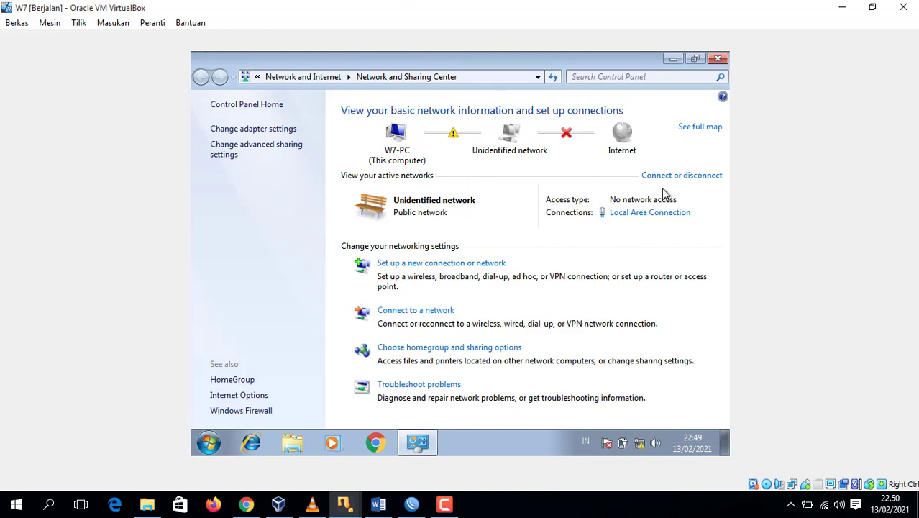
left_click(262, 130)
Open the Local Area Connection's TCP/IPv4 properties and choose to use a manually specified IP address
left_click(329, 144)
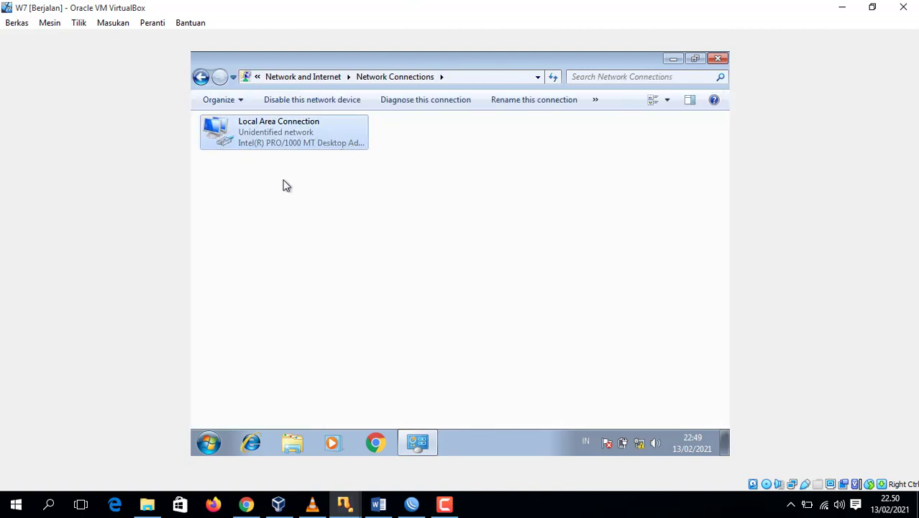
right_click(302, 143)
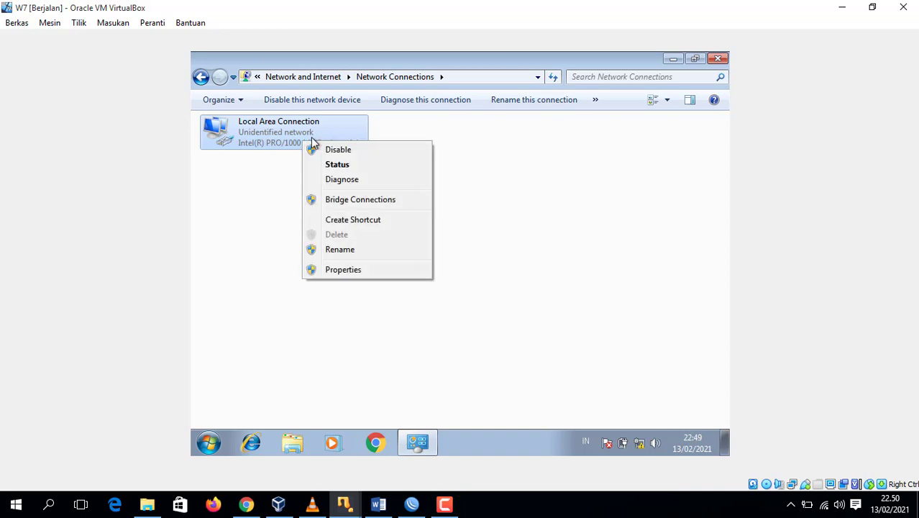
left_click(331, 269)
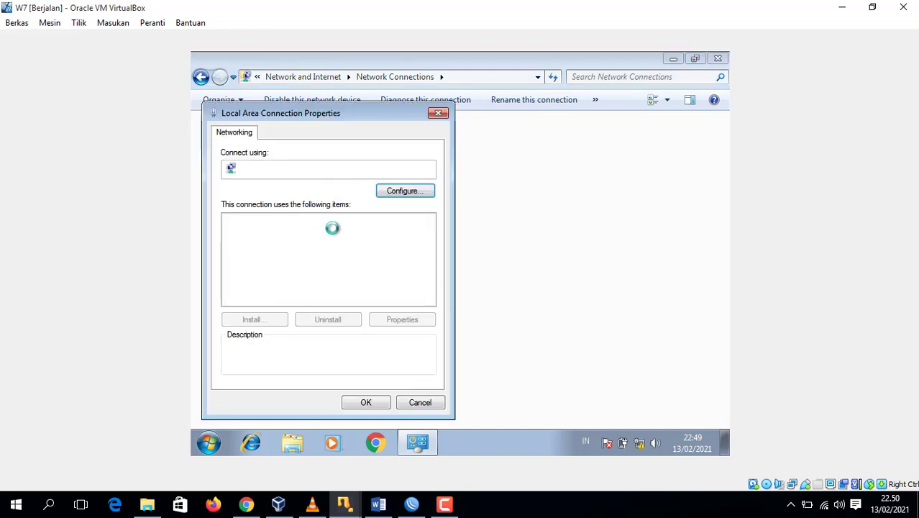
left_click_drag(279, 107, 431, 72)
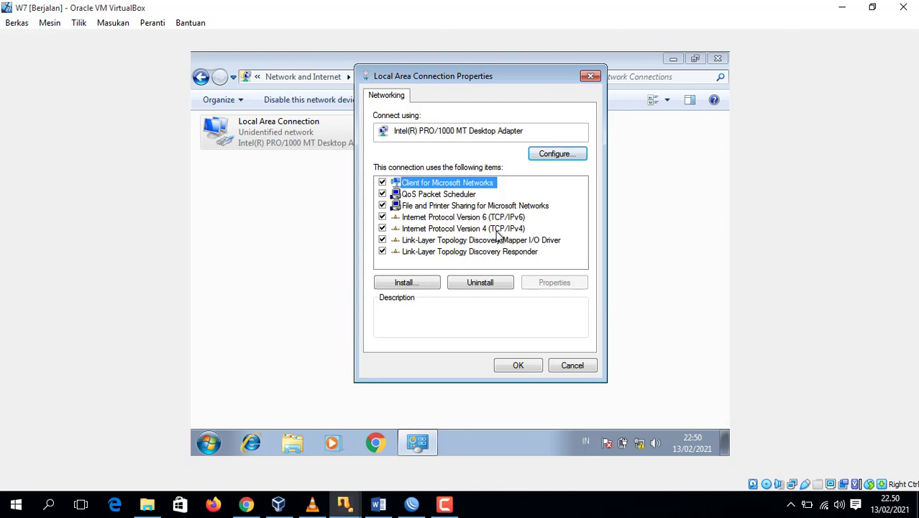
double_click(496, 229)
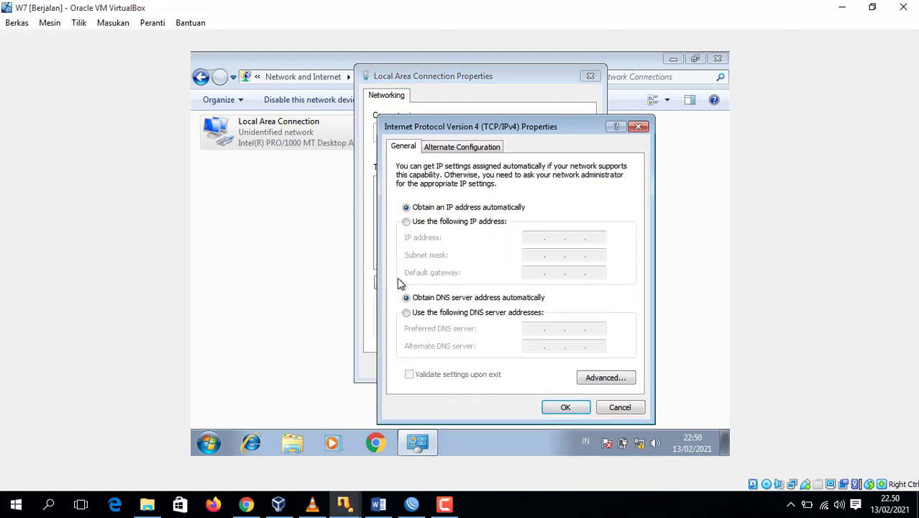
left_click(415, 227)
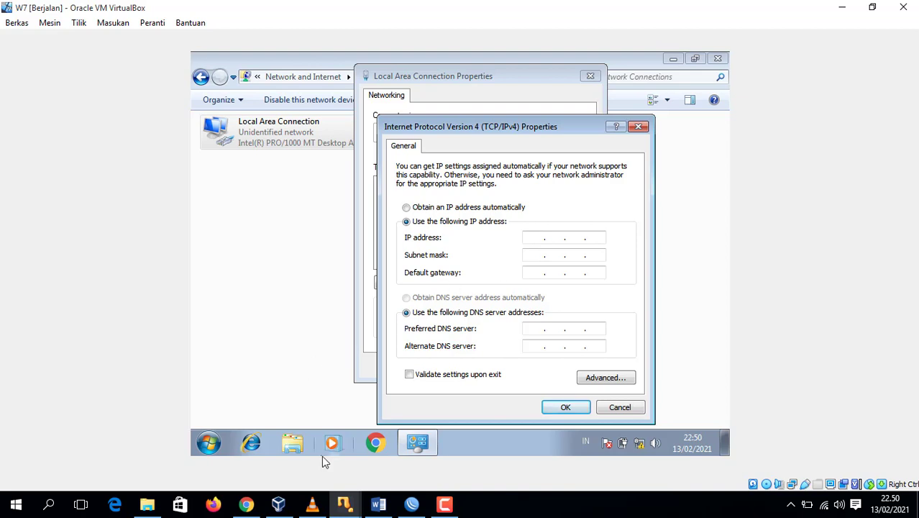
Following the Word network diagram, set the W7 client's IP address to 192.168.10.2, subnet mask 255.255.255.0 and default gateway 192.168.10.1
left_click(378, 506)
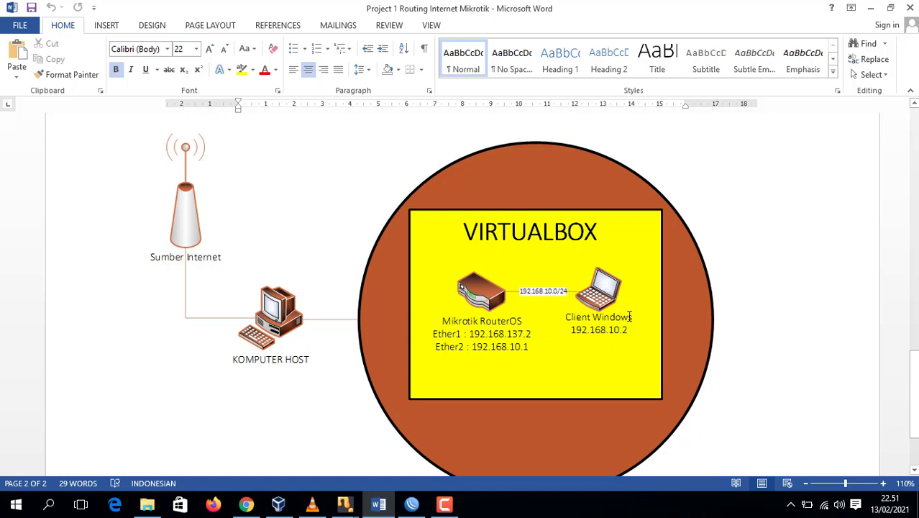
left_click(345, 504)
left_click(424, 469)
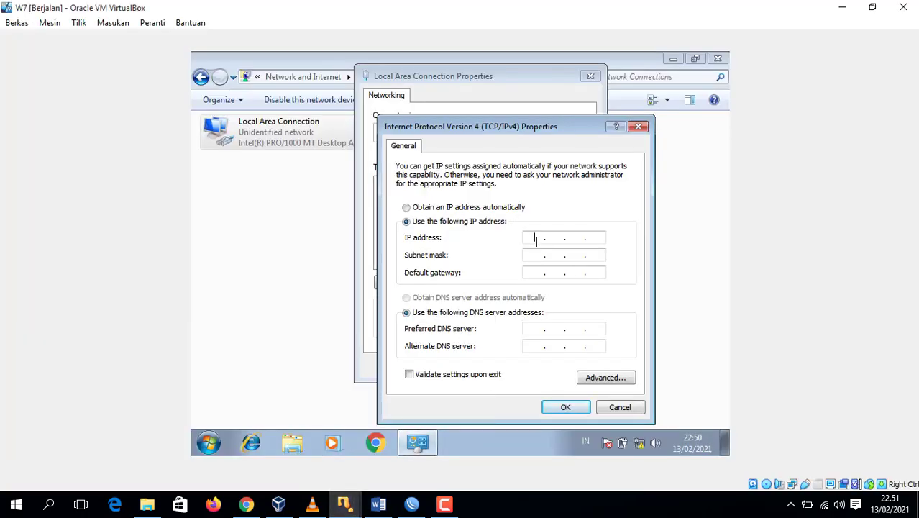
type("192 . 168 . 10 . 2")
key("Tab")
left_click(534, 272)
type("192 . 168")
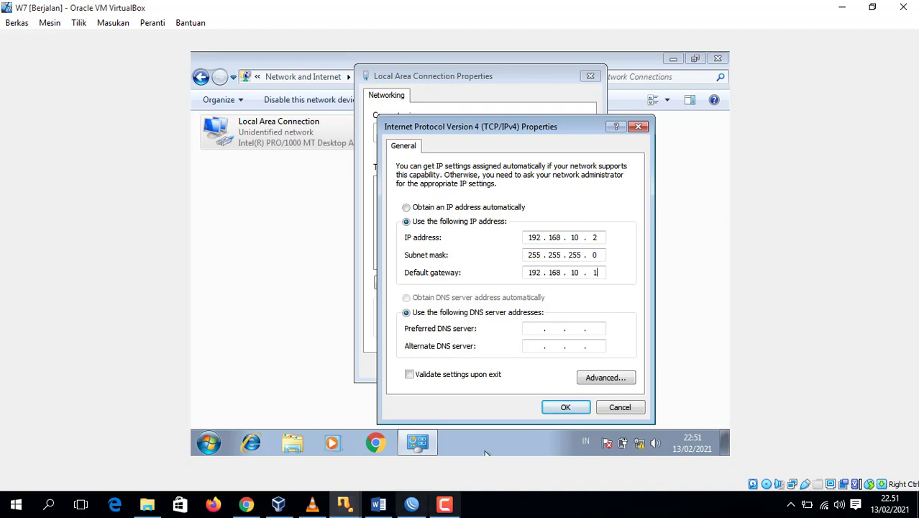
Check the router and client addresses in the Word network diagram, then return to the W7 virtual machine
left_click(379, 503)
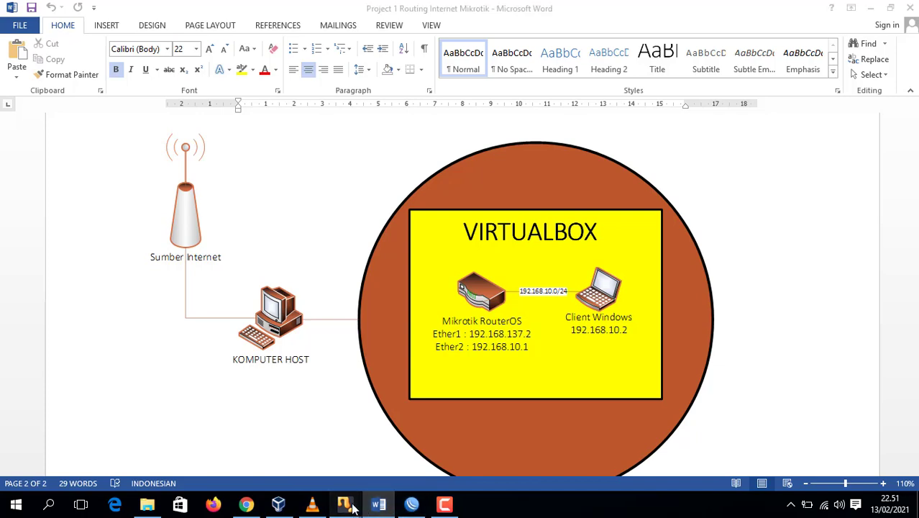
mouse_move(346, 503)
left_click(418, 461)
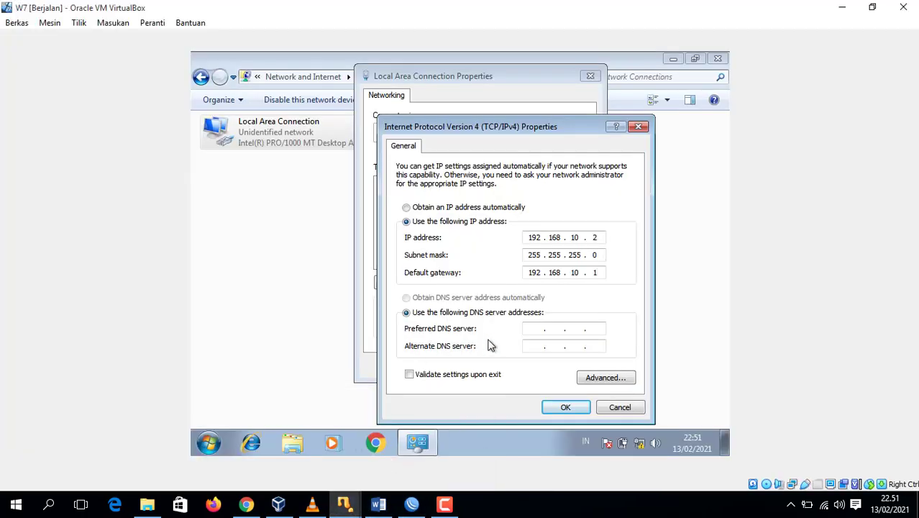
Set the W7 client's preferred DNS server to 8.8.8.8 and the alternate to 8.8.4.4, save the adapter settings and close Network Connections
left_click(532, 328)
type("8.8.8.")
type("8")
type("4.4")
left_click(559, 410)
left_click(529, 365)
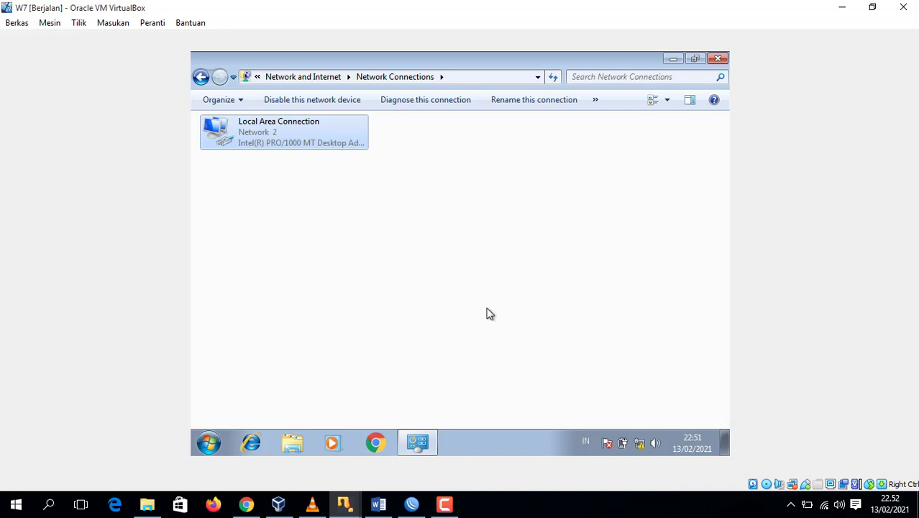
left_click(719, 60)
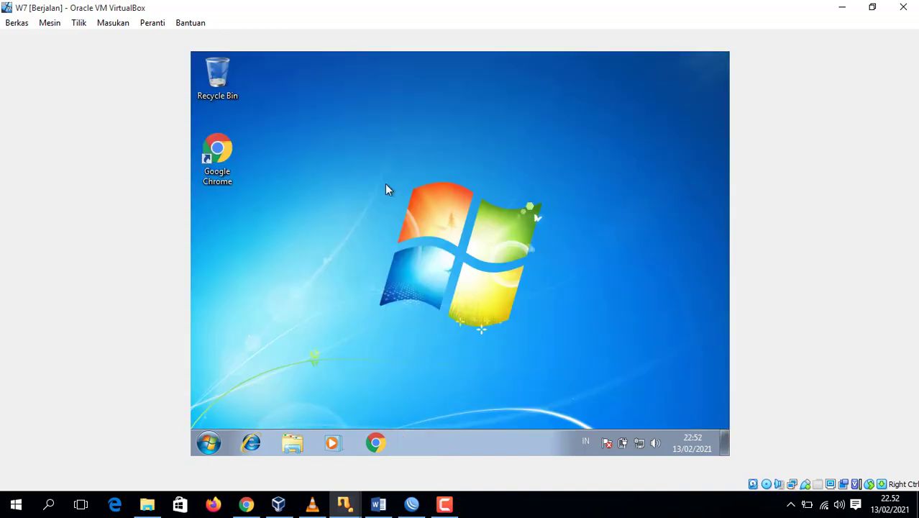
Test the W7 client's internet connection from the Command Prompt with ping 8.8.8.8 -t, then minimize the window with the ping running
left_click(209, 443)
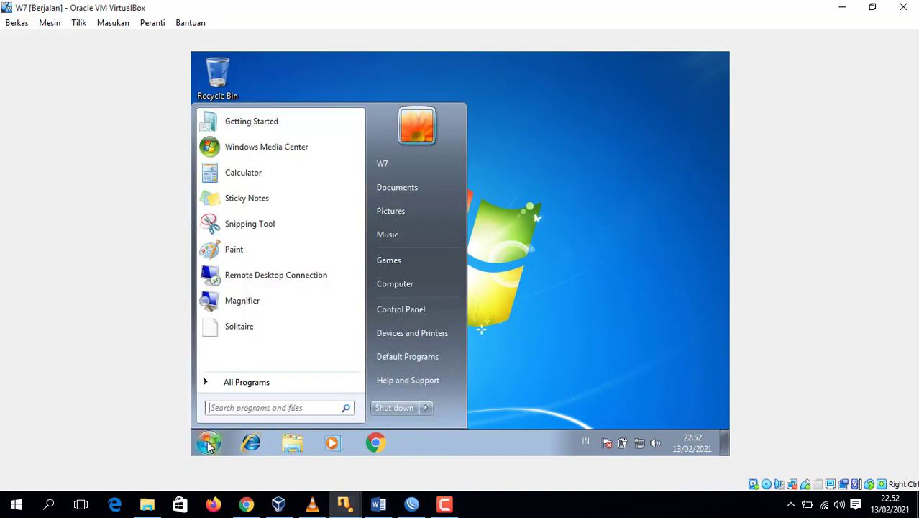
type("cmd")
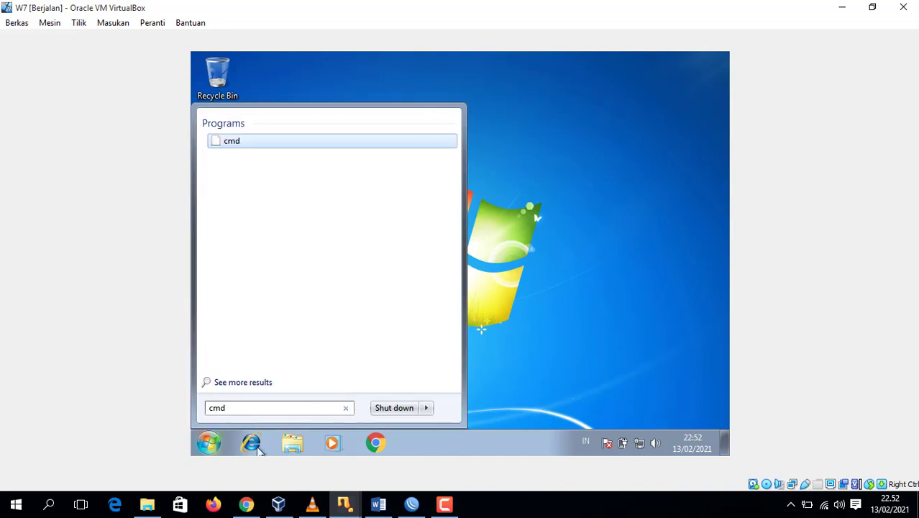
left_click(242, 143)
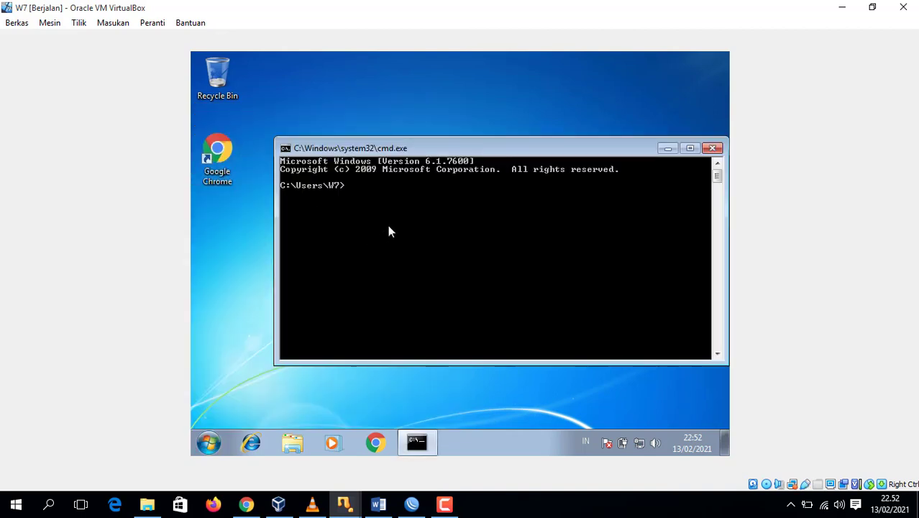
type("ping 8.8.8.8 -t")
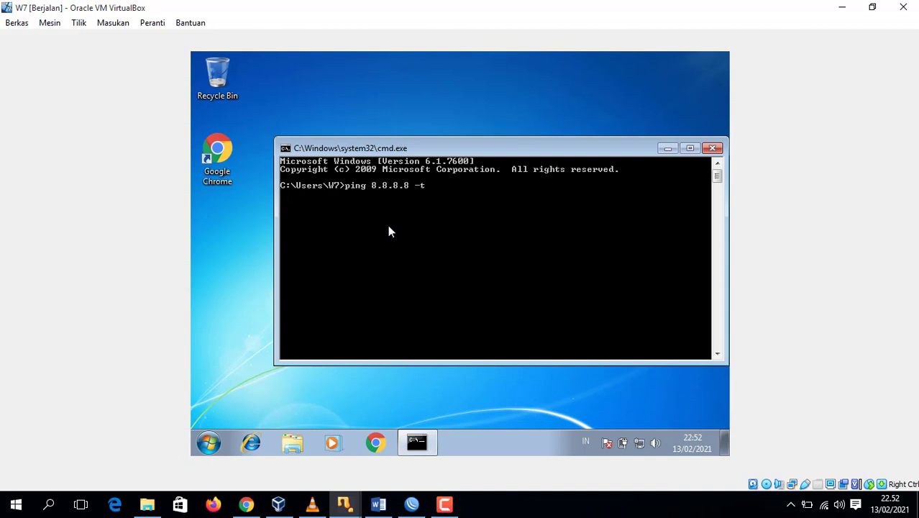
key("Return")
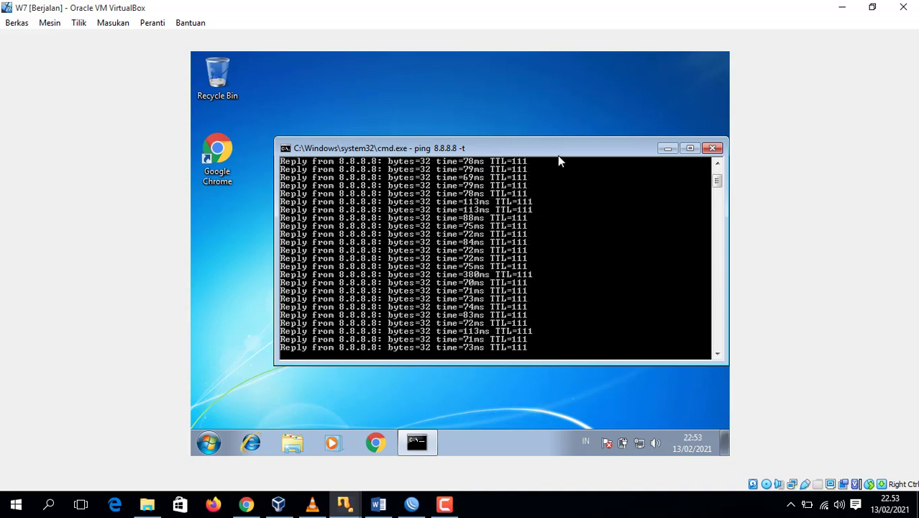
left_click(665, 148)
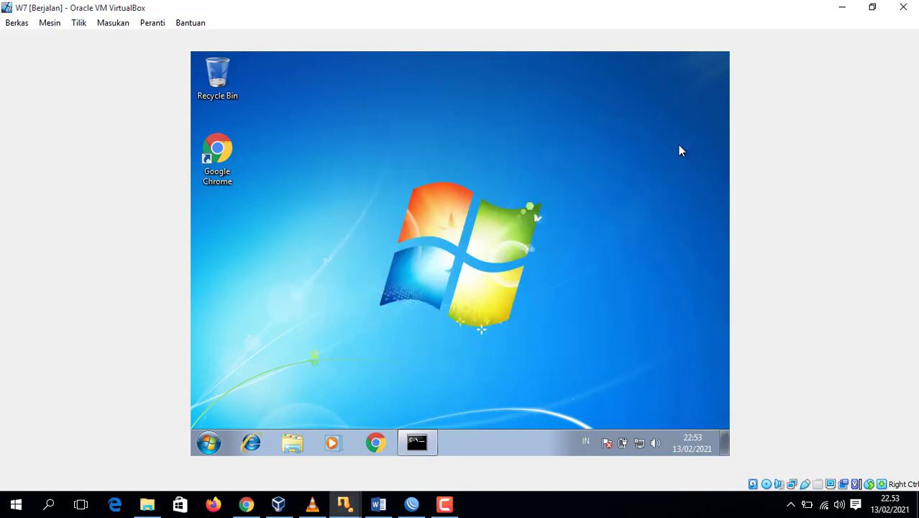
Start Google Chrome in the W7 virtual machine, dismiss the page-restore prompt and open the YouTube bookmark
double_click(225, 141)
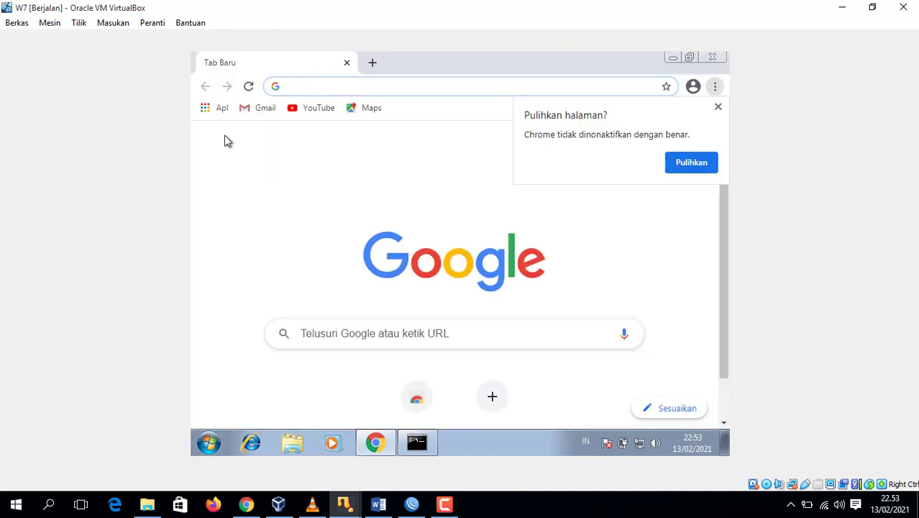
left_click(718, 108)
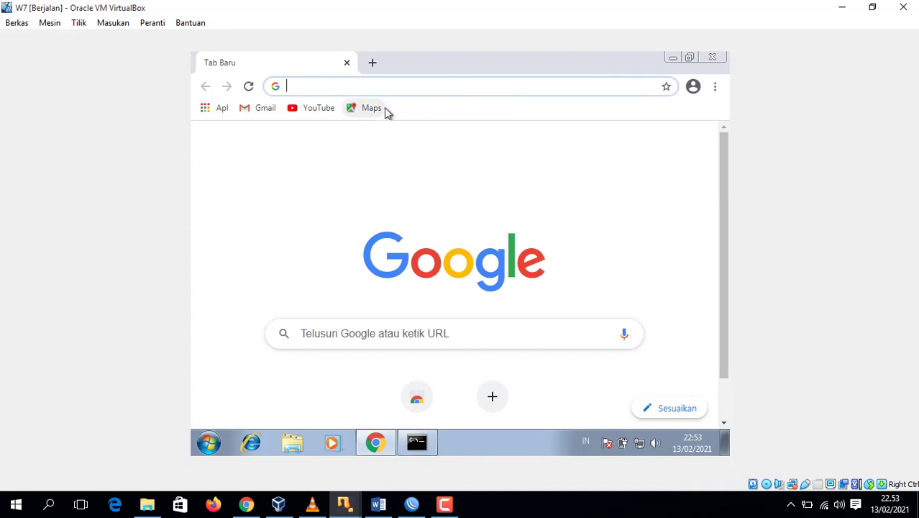
left_click(308, 110)
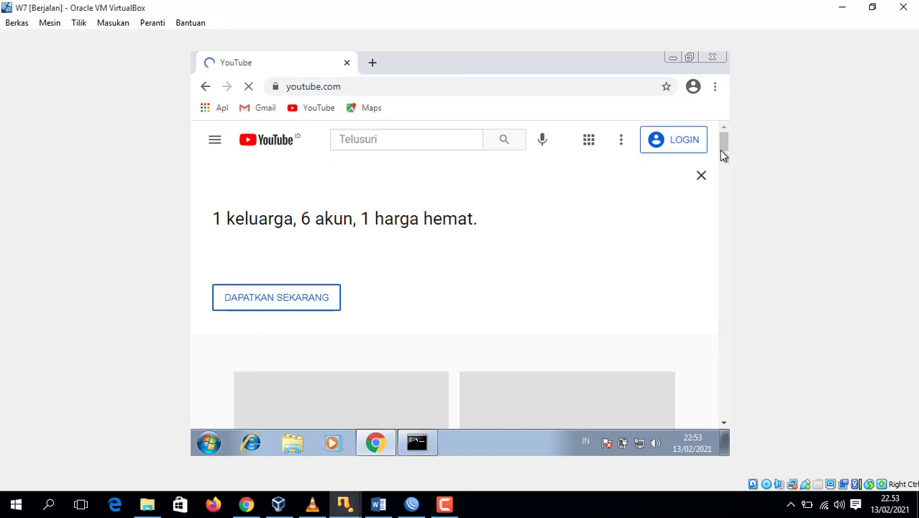
Browse the YouTube home page, play the video "Lagu Enak Didengar Saat Santai dan Kerja 2020" and pause it
left_click_drag(724, 151, 726, 210)
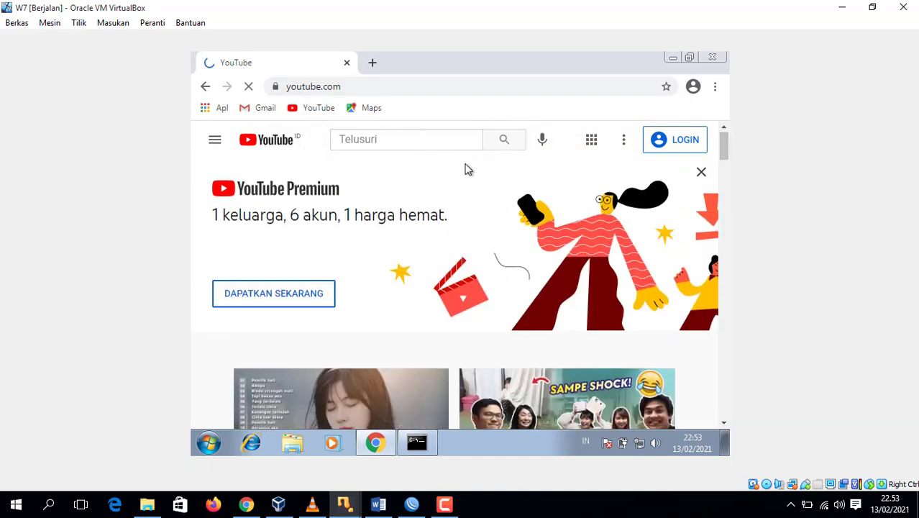
scroll(480, 236, "down", 3)
scroll(480, 245, "down", 5)
scroll(490, 259, "up", 6)
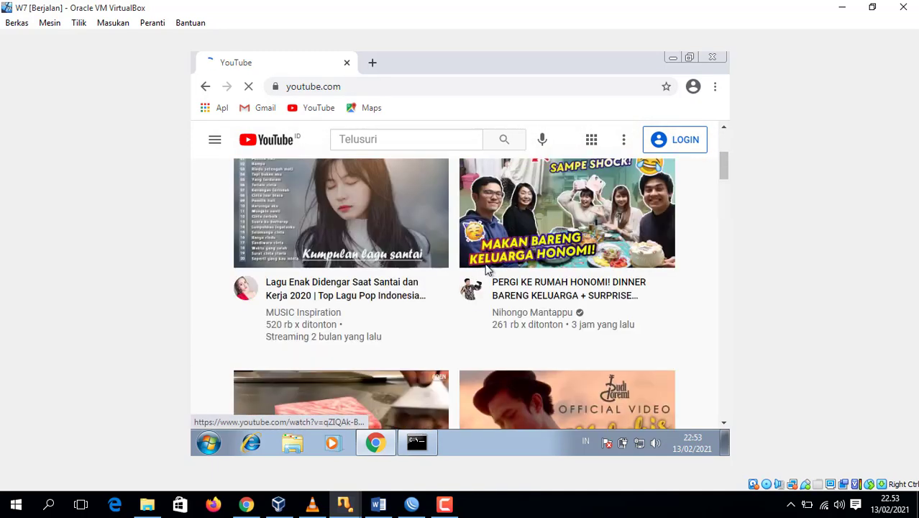
scroll(460, 301, "down", 5)
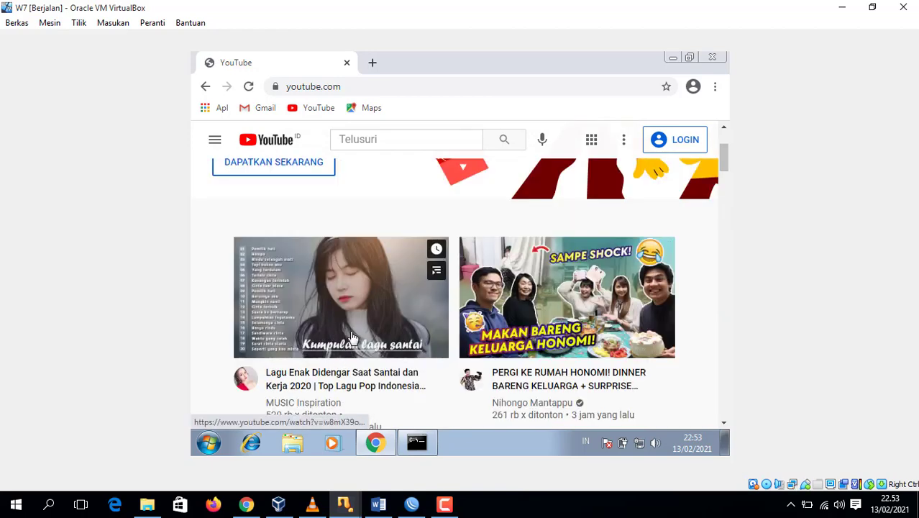
left_click(362, 284)
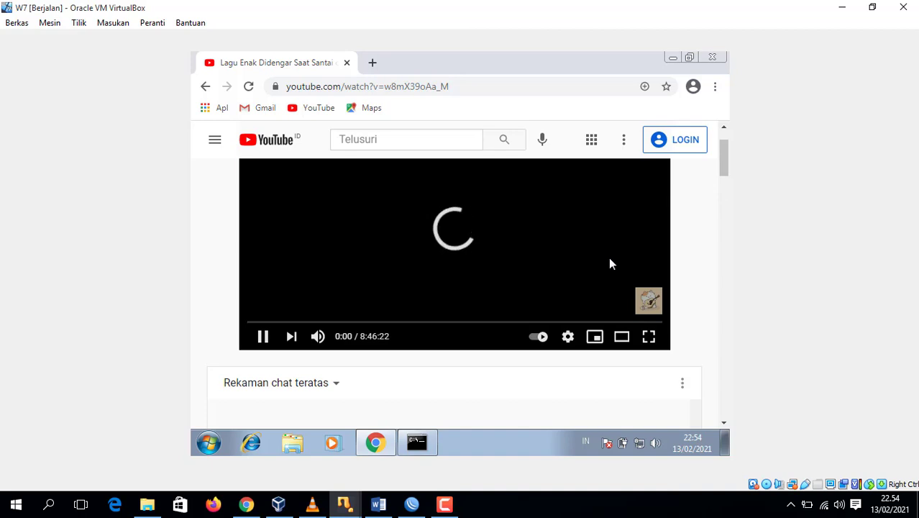
left_click(263, 338)
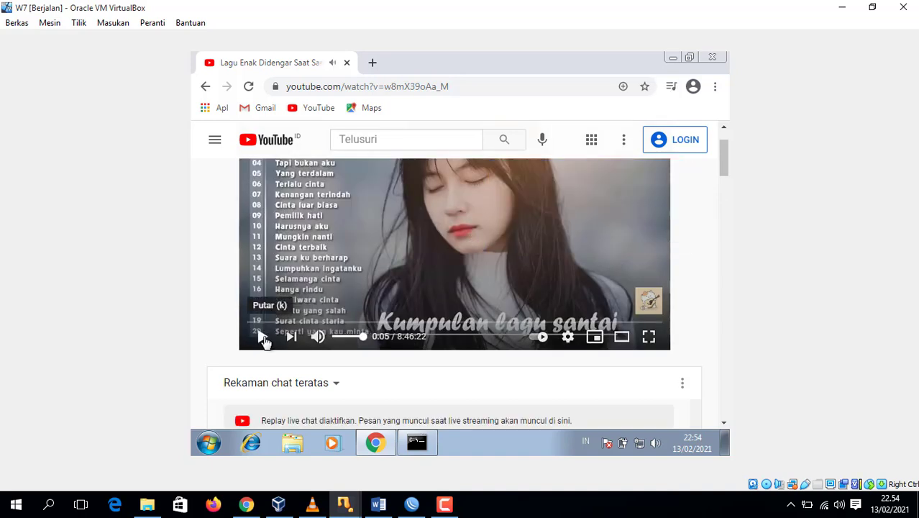